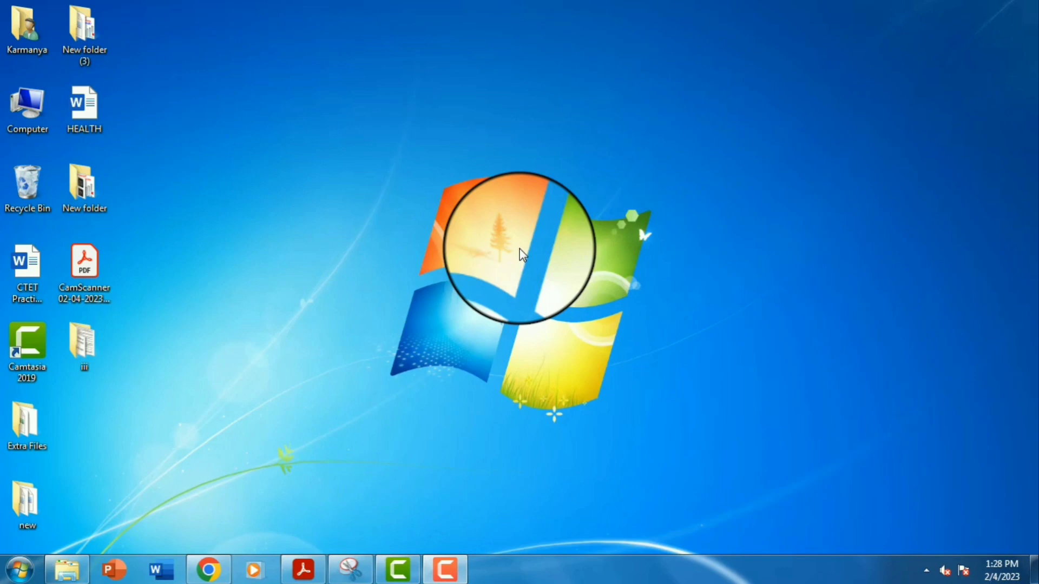
Step: Check the taskbar's hidden notification icons for the network icon
{"action": "left_click", "coordinate": [922, 571]}
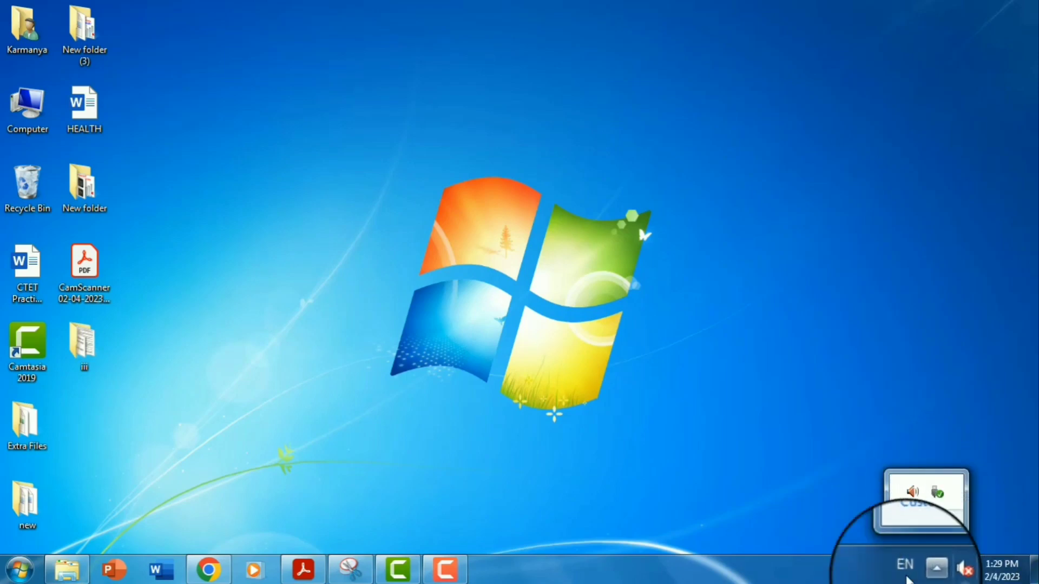
{"action": "left_click", "coordinate": [701, 574]}
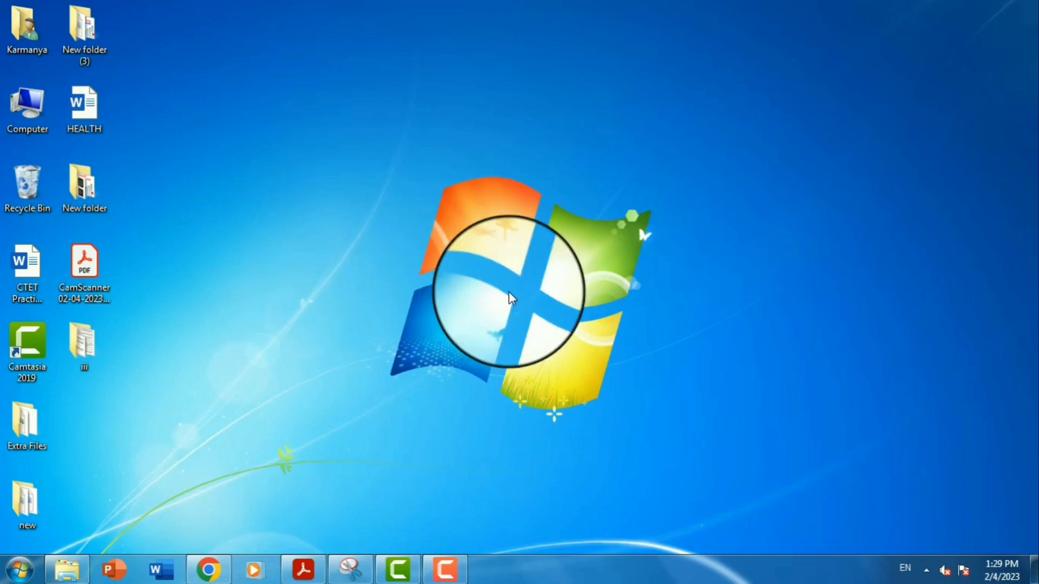
Step: Open the taskbar properties, go to the notification area customization and review the list of icon behaviors
{"action": "right_click", "coordinate": [671, 576]}
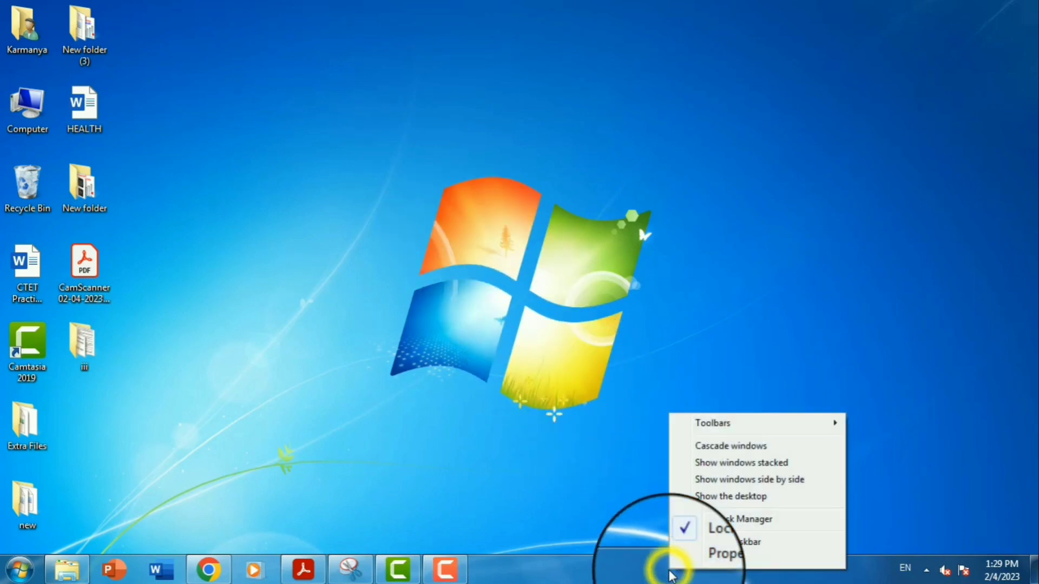
{"action": "left_click", "coordinate": [715, 562]}
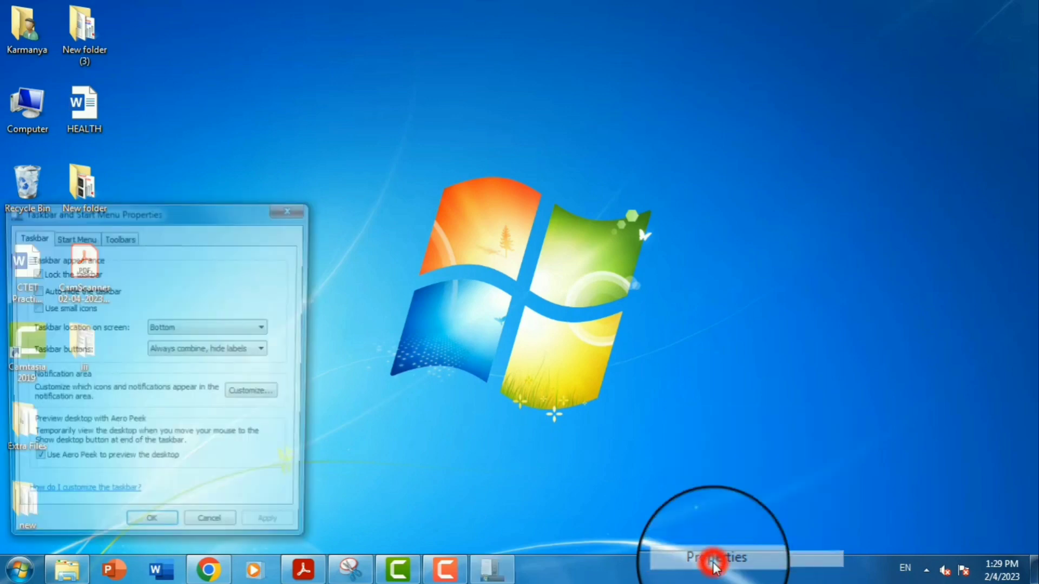
{"action": "left_click_drag", "start_coordinate": [196, 220], "coordinate": [322, 147]}
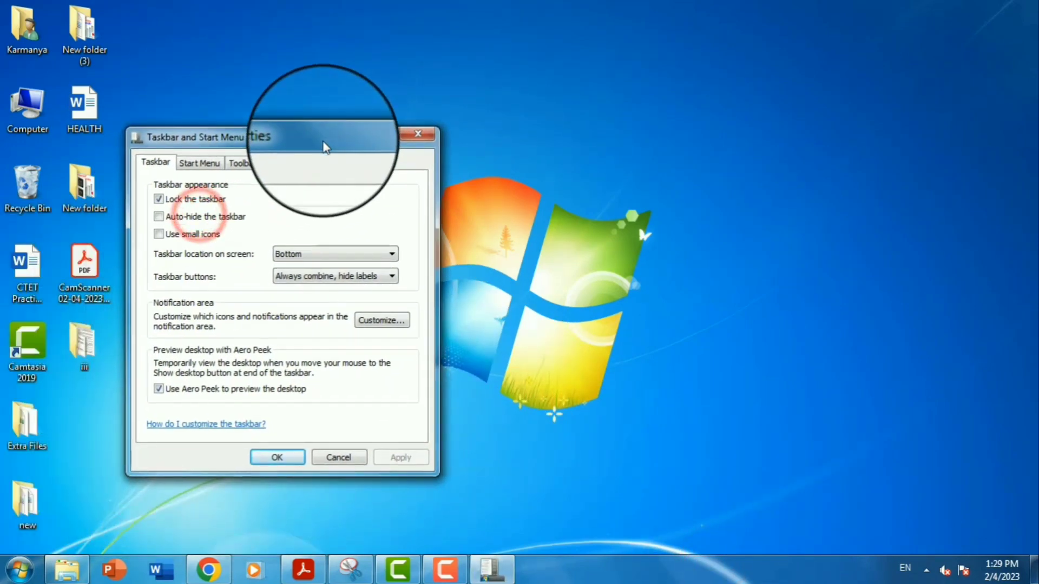
{"action": "left_click", "coordinate": [382, 322]}
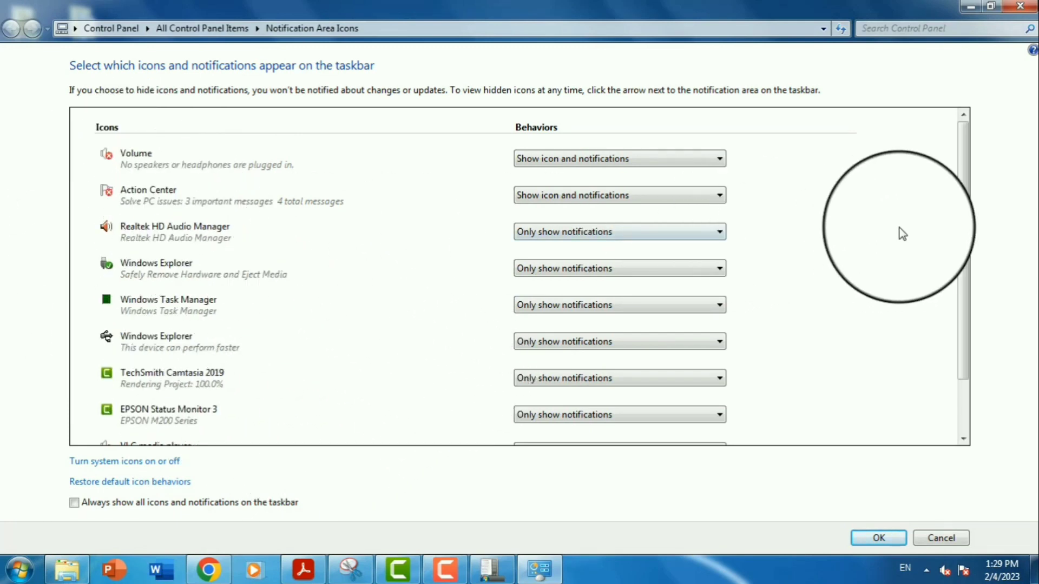
{"action": "left_click_drag", "start_coordinate": [960, 234], "coordinate": [850, 306]}
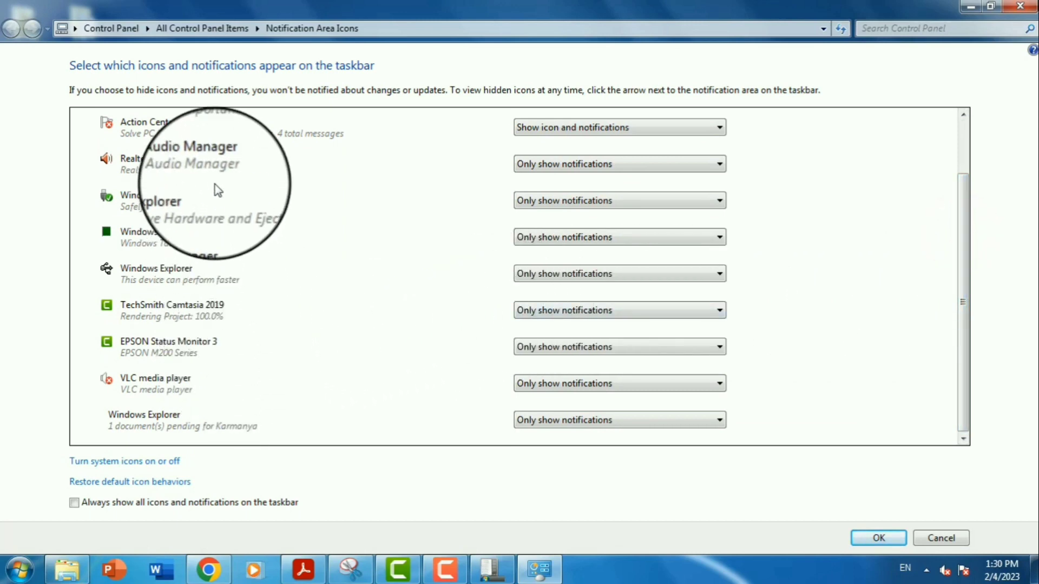
{"action": "left_click_drag", "start_coordinate": [958, 234], "coordinate": [958, 182]}
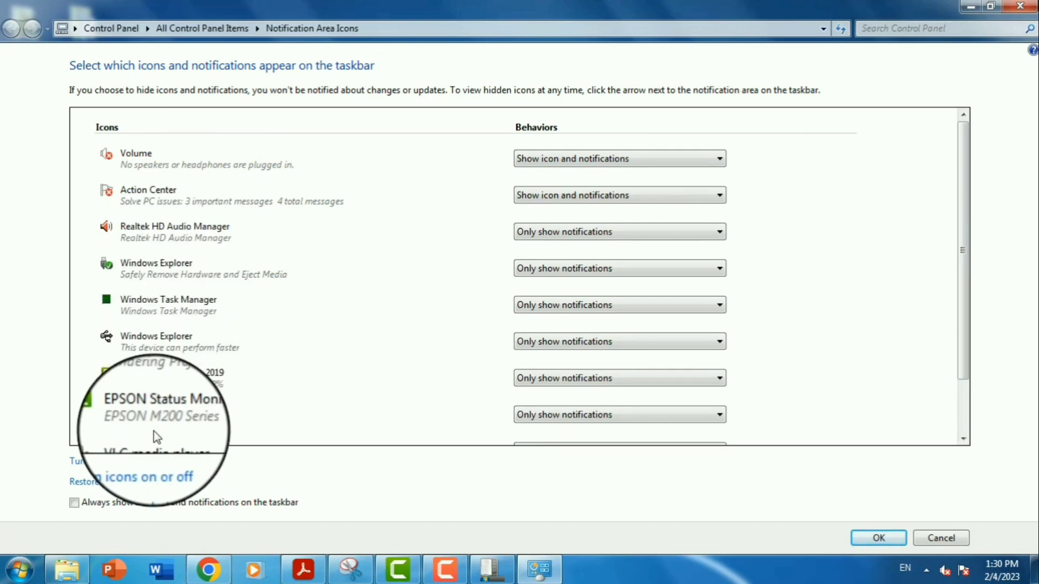
{"action": "left_click_drag", "start_coordinate": [966, 290], "coordinate": [969, 365]}
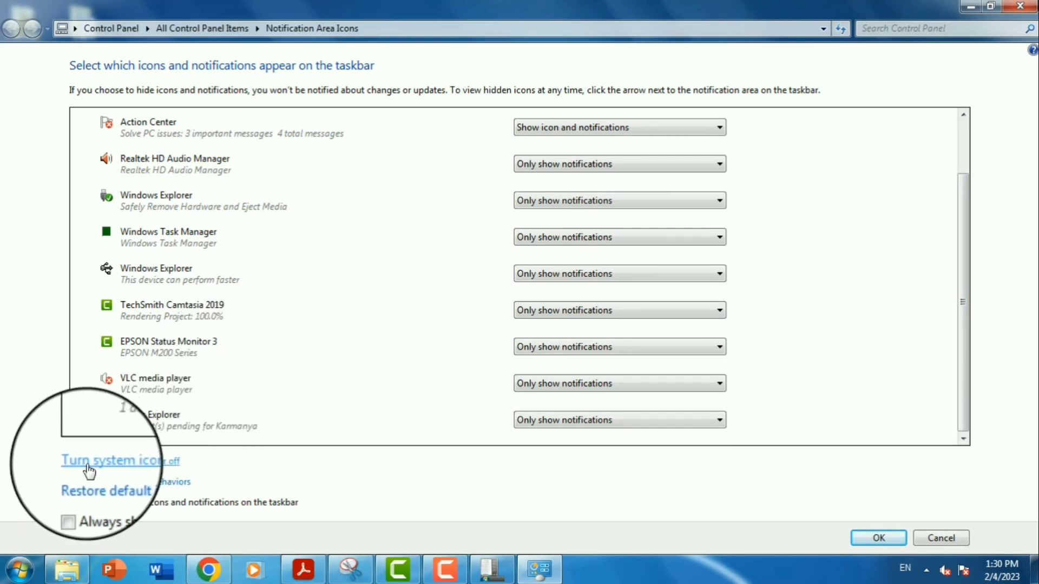
Step: Set the Network system icon to On and confirm the notification area and taskbar settings
{"action": "left_click", "coordinate": [132, 465]}
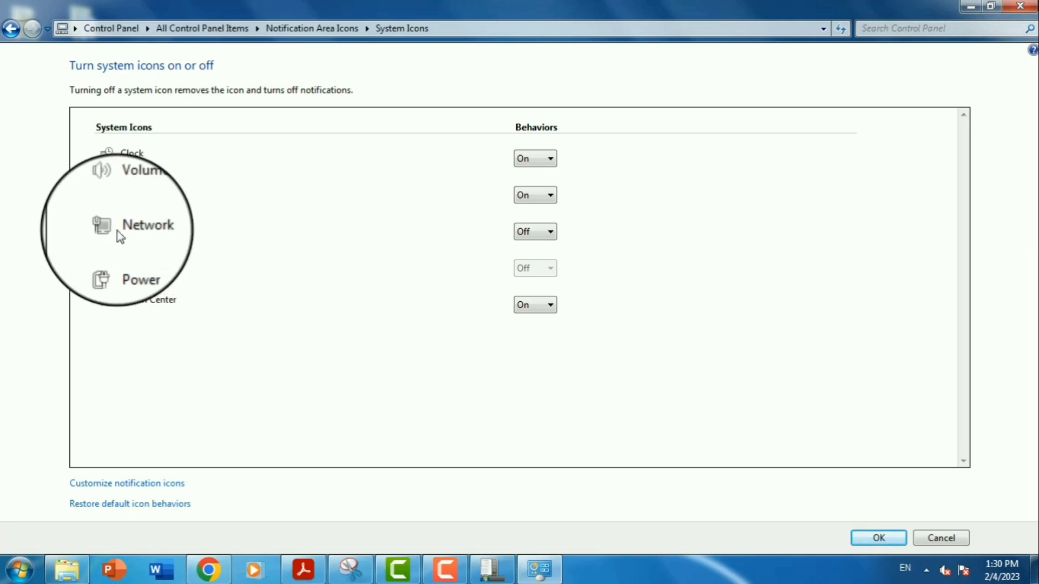
{"action": "left_click", "coordinate": [549, 233]}
{"action": "left_click", "coordinate": [525, 247]}
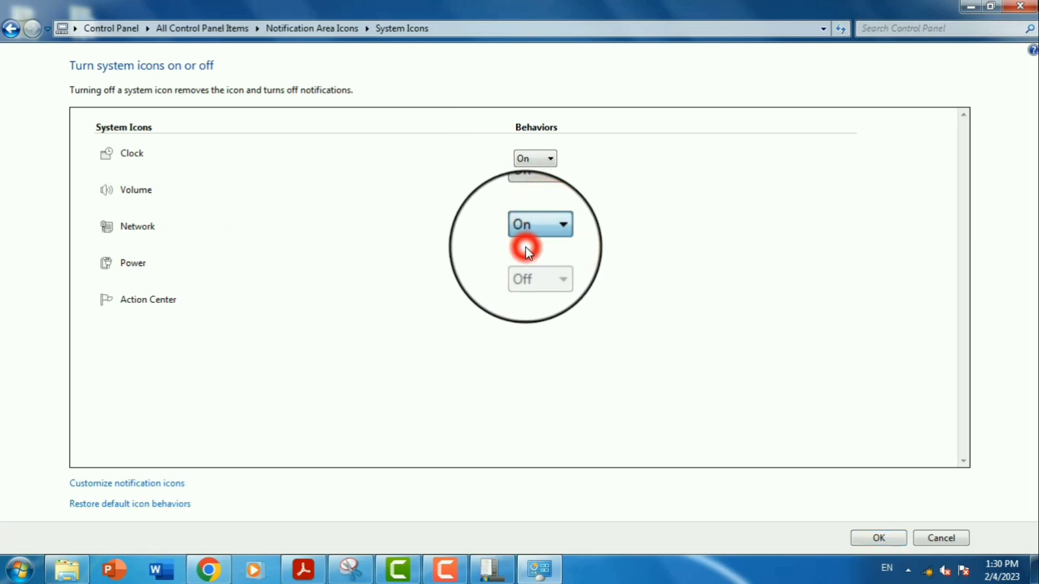
{"action": "left_click", "coordinate": [879, 538]}
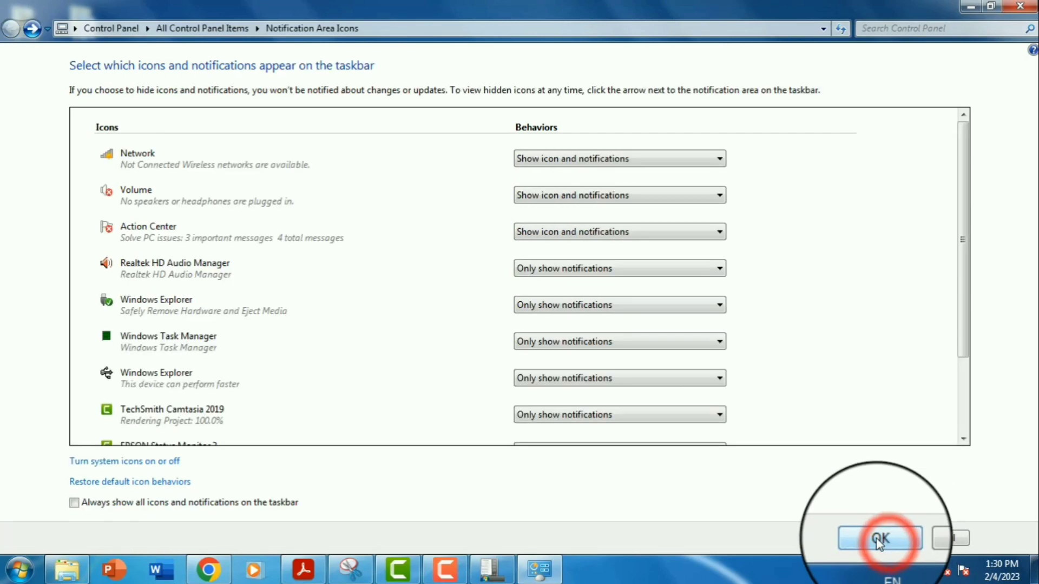
{"action": "left_click", "coordinate": [879, 539]}
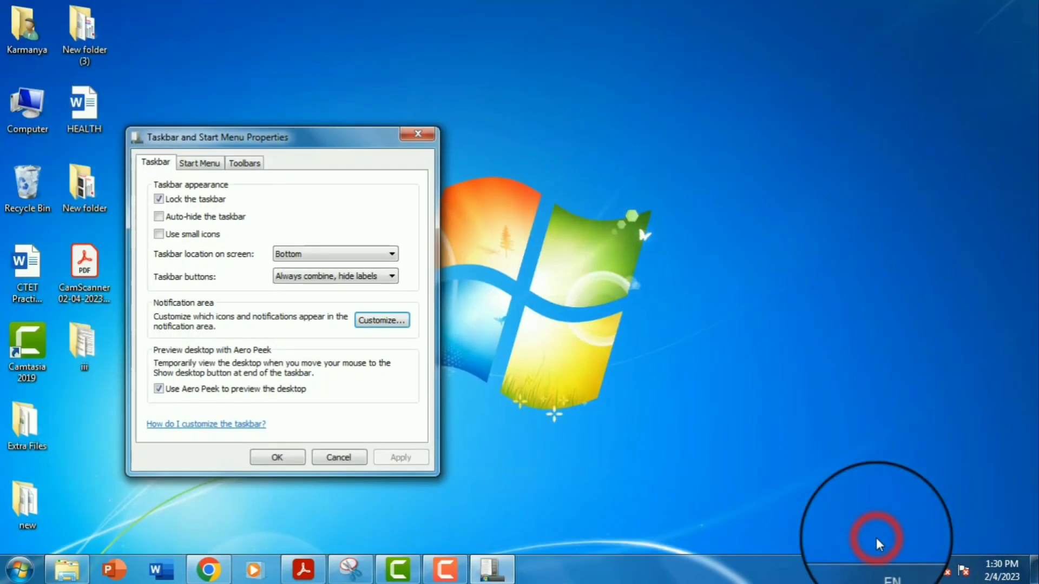
{"action": "left_click", "coordinate": [280, 457]}
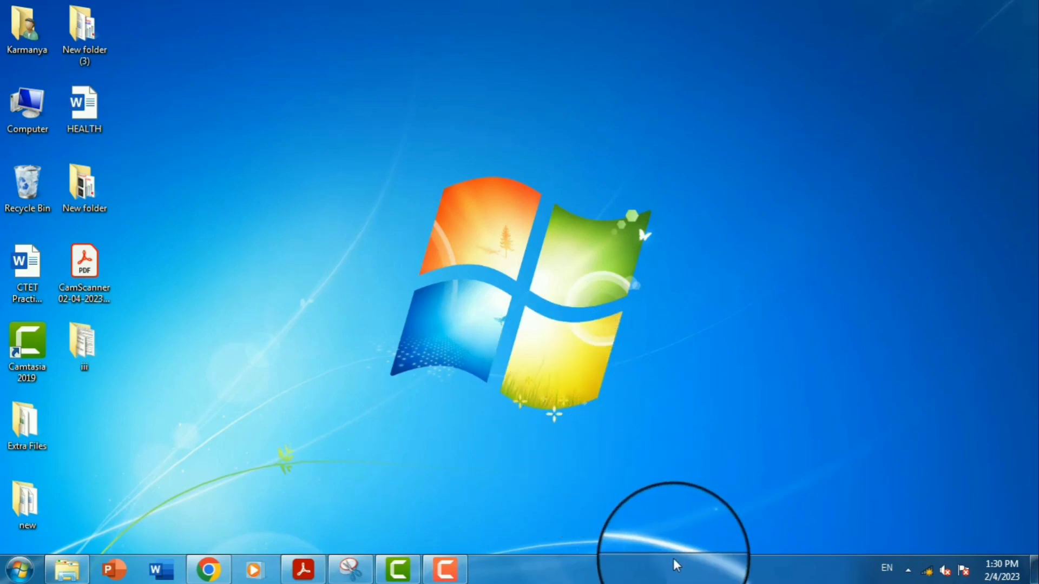
Step: Start Task Manager, widen its window and locate explorer.exe in the list of running processes
{"action": "right_click", "coordinate": [681, 577]}
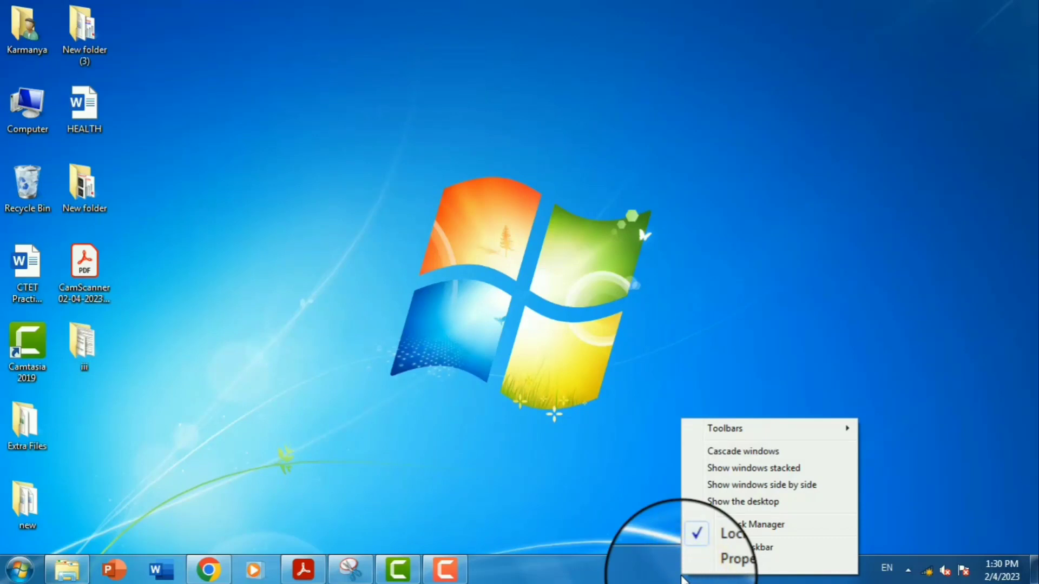
{"action": "left_click", "coordinate": [741, 524]}
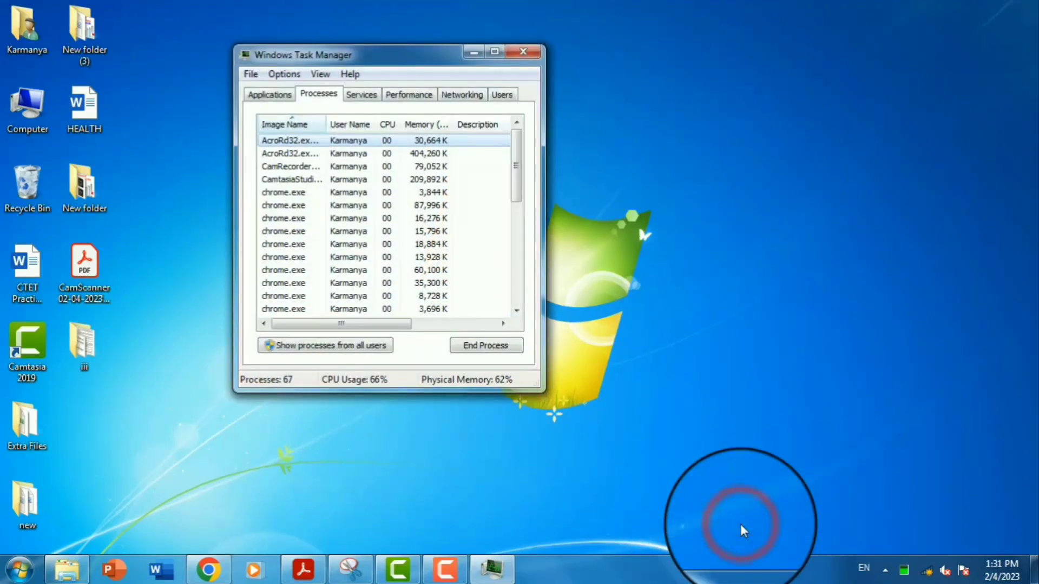
{"action": "left_click_drag", "start_coordinate": [386, 58], "coordinate": [412, 66]}
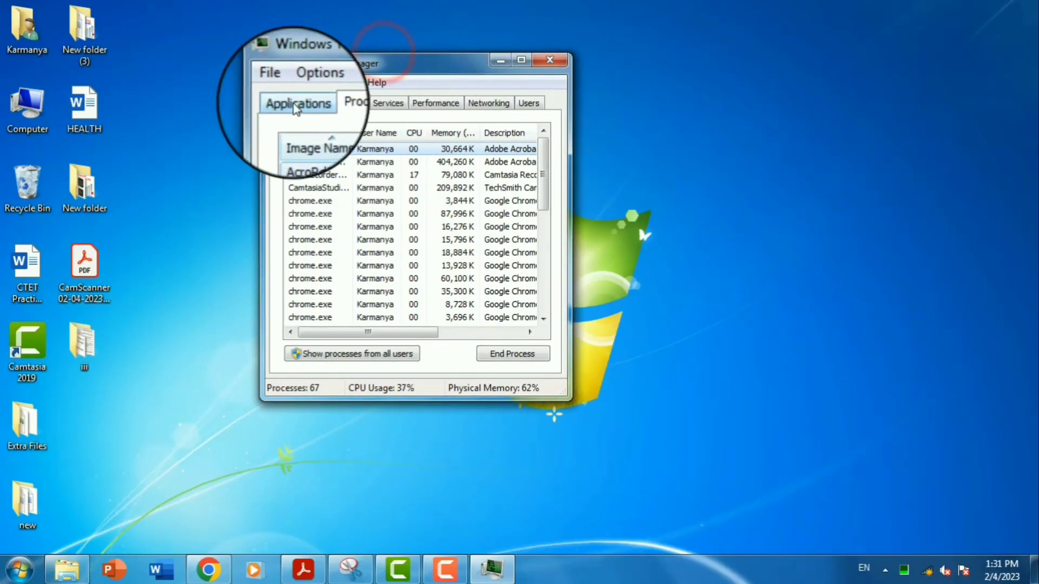
{"action": "left_click", "coordinate": [336, 104]}
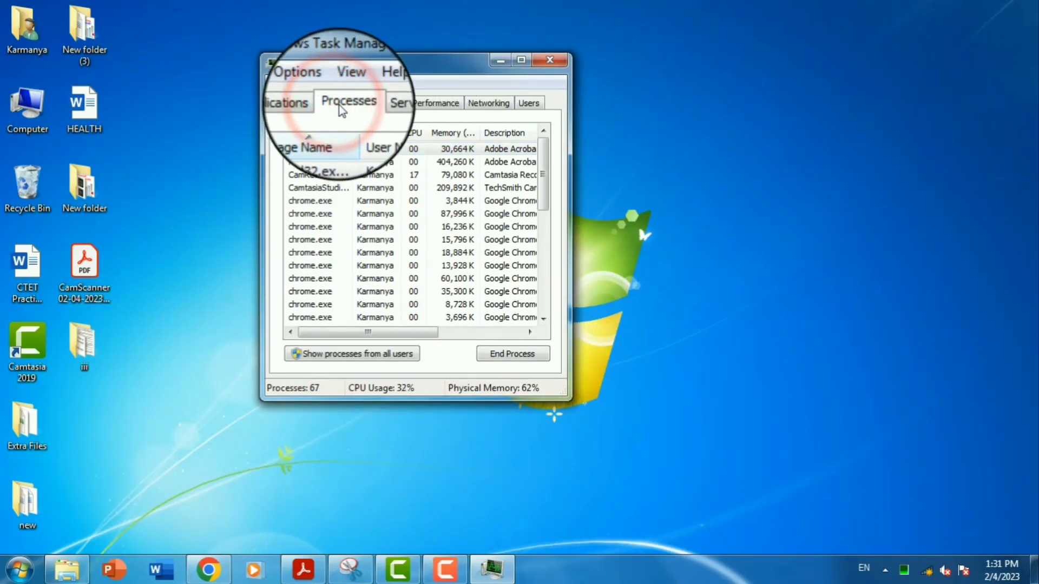
{"action": "left_click_drag", "start_coordinate": [569, 306], "coordinate": [680, 306]}
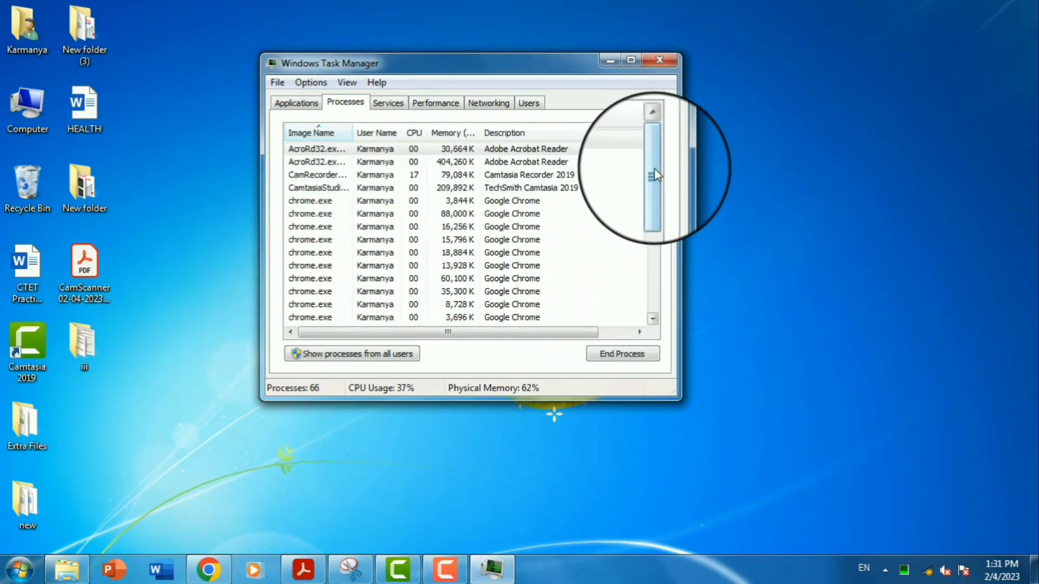
{"action": "left_click_drag", "start_coordinate": [652, 173], "coordinate": [651, 233]}
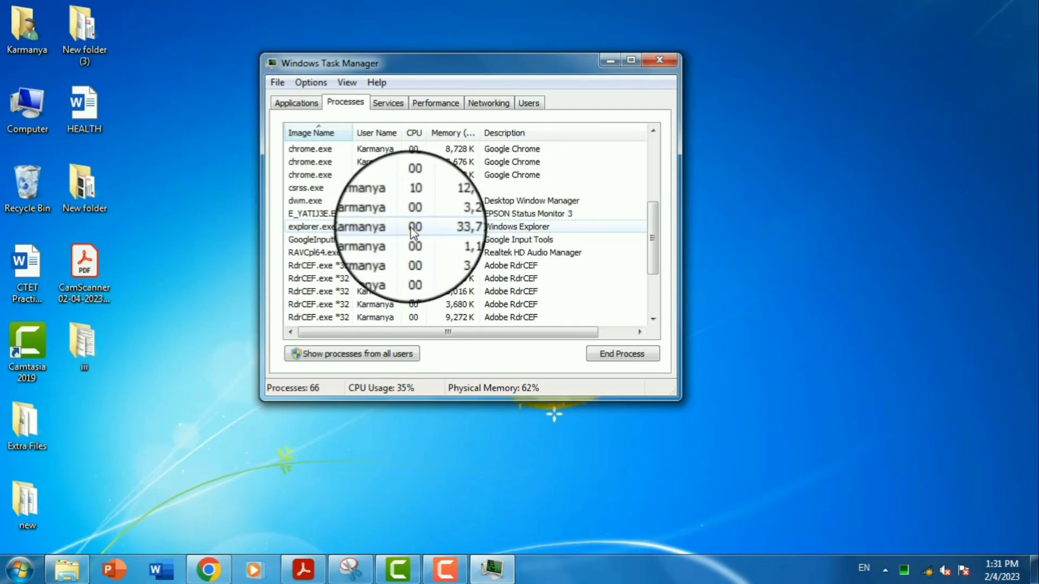
Step: End the explorer.exe process of Windows Explorer and confirm ending it
{"action": "left_click", "coordinate": [327, 229]}
{"action": "right_click", "coordinate": [327, 229]}
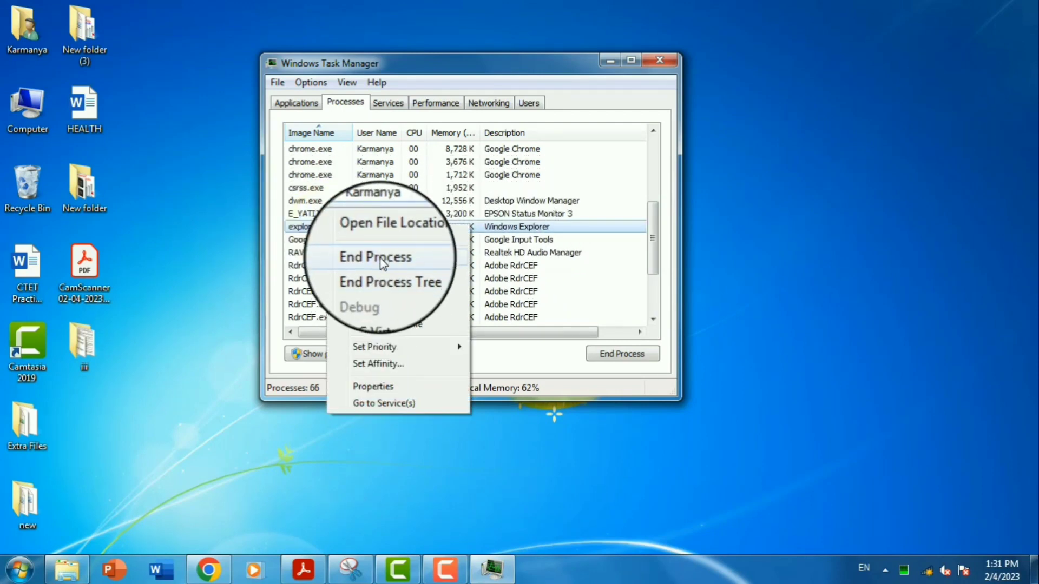
{"action": "left_click", "coordinate": [383, 259]}
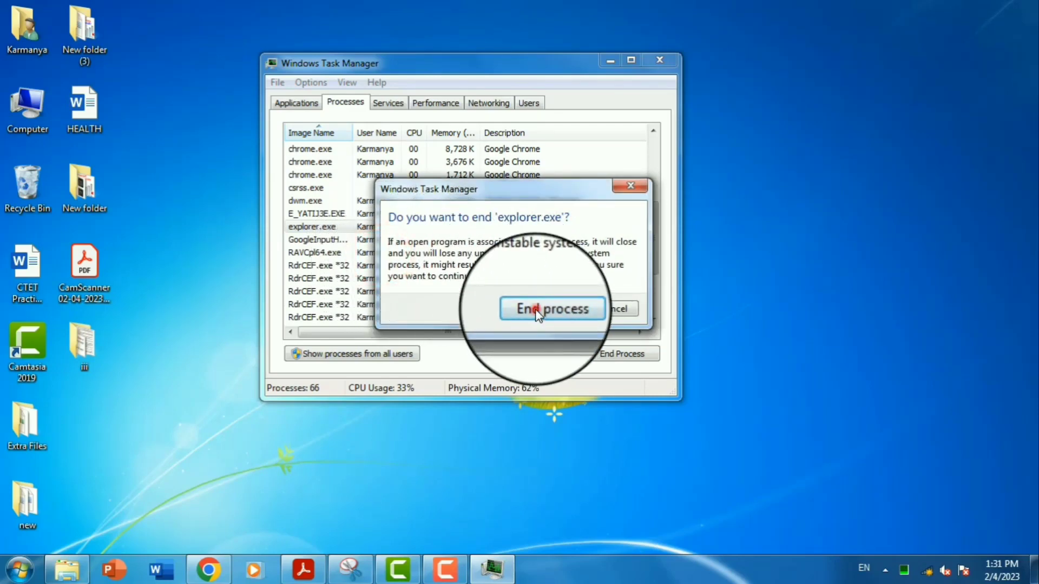
{"action": "left_click", "coordinate": [536, 310]}
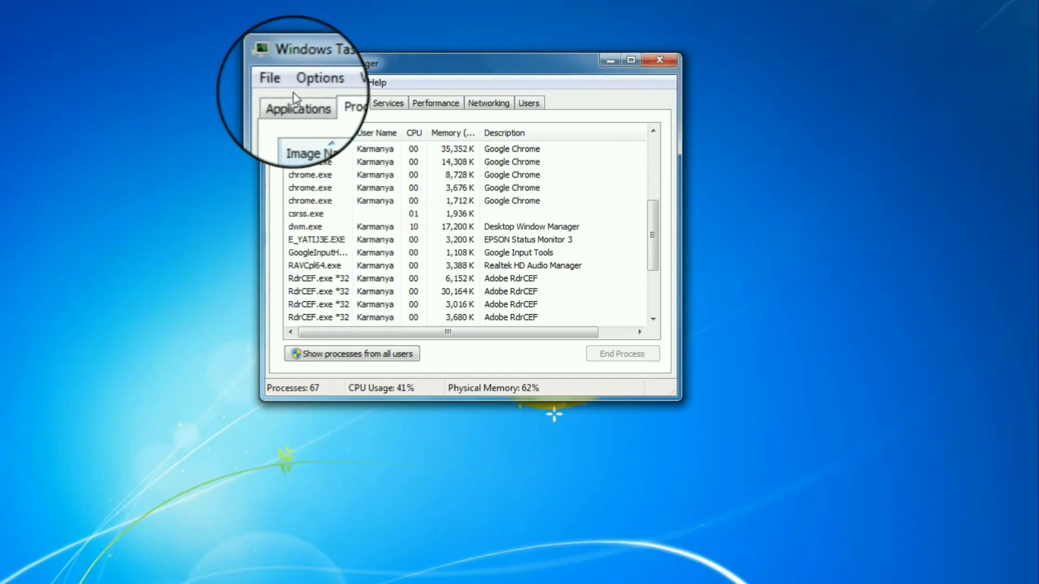
Step: Run explorer.exe as a new task from Task Manager and check the network icon in the notification area
{"action": "left_click", "coordinate": [273, 85]}
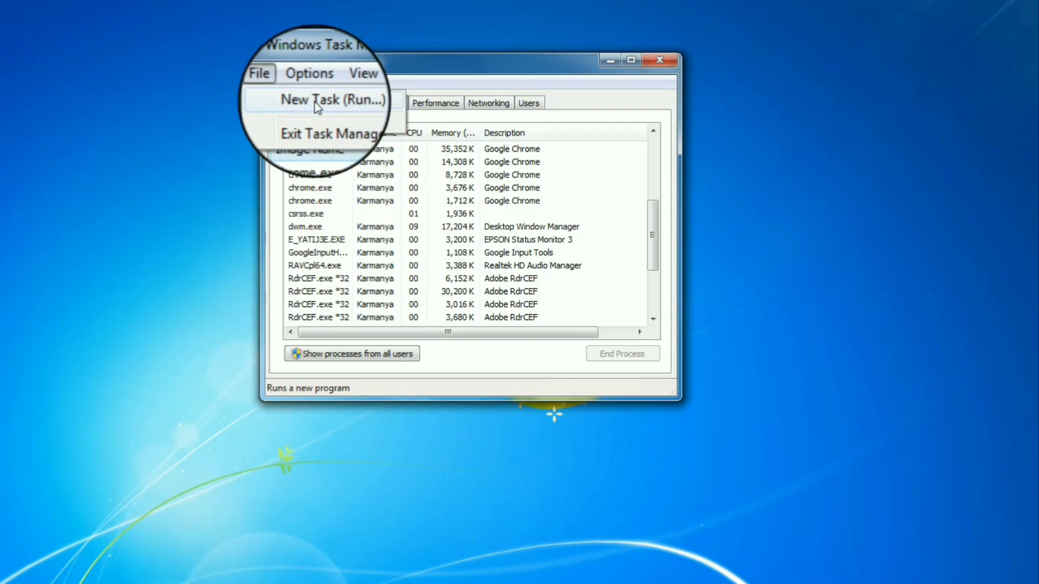
{"action": "left_click", "coordinate": [313, 101]}
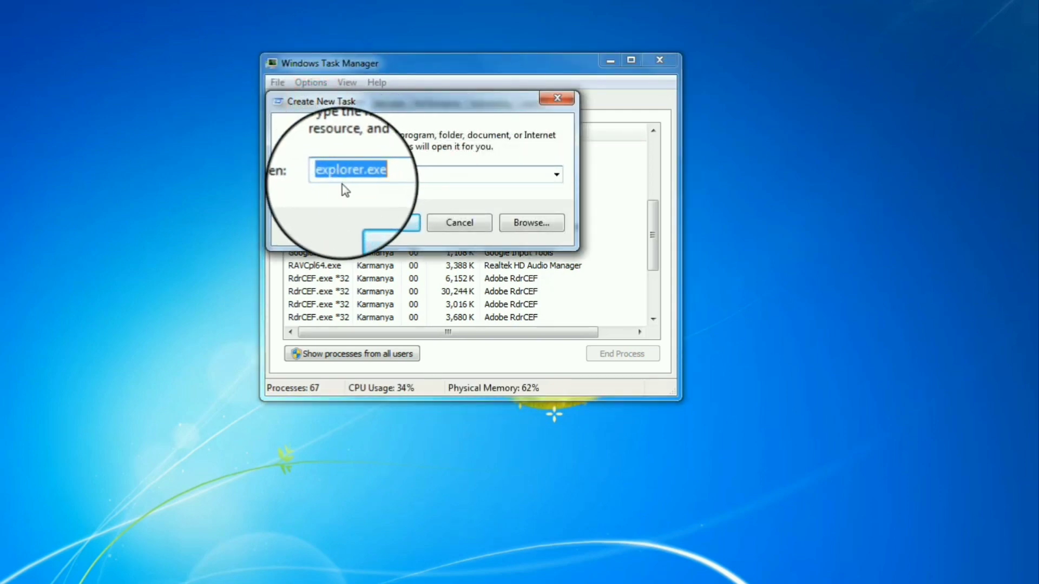
{"action": "left_click", "coordinate": [399, 227]}
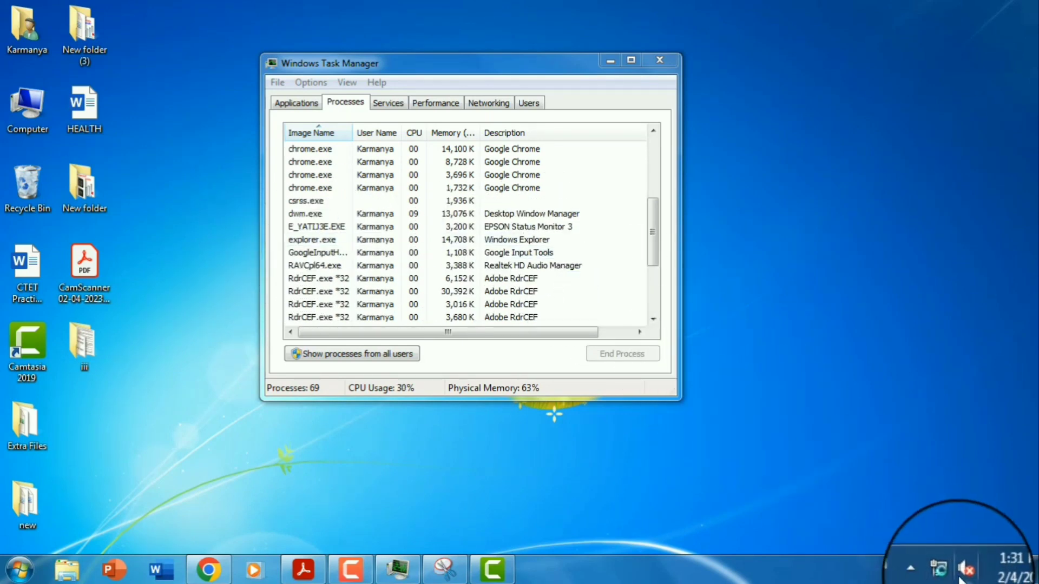
{"action": "mouse_move", "coordinate": [949, 578]}
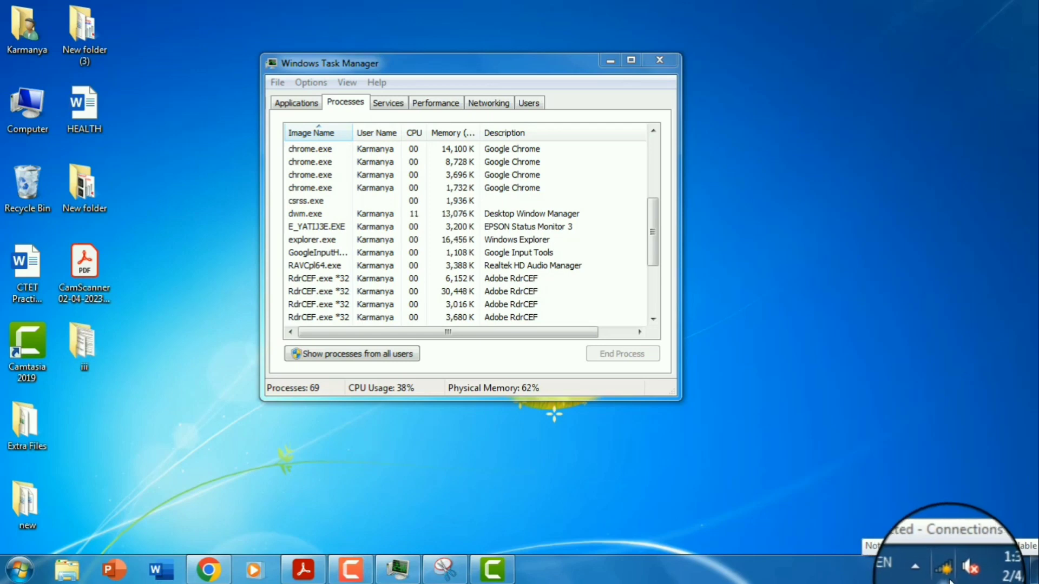
Step: Close Task Manager and refresh the desktop
{"action": "left_click", "coordinate": [528, 431]}
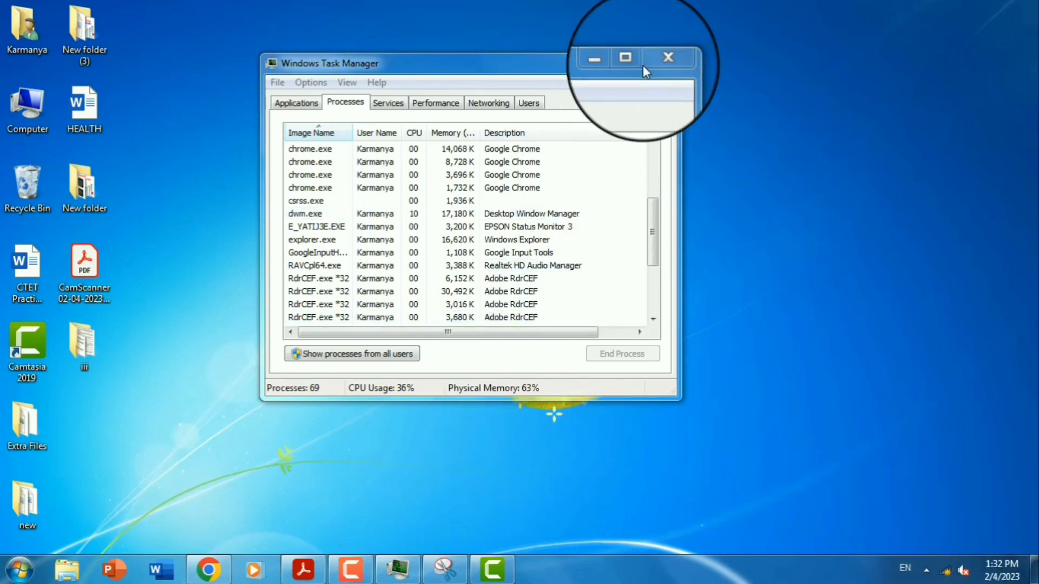
{"action": "left_click", "coordinate": [658, 59]}
{"action": "right_click", "coordinate": [425, 162]}
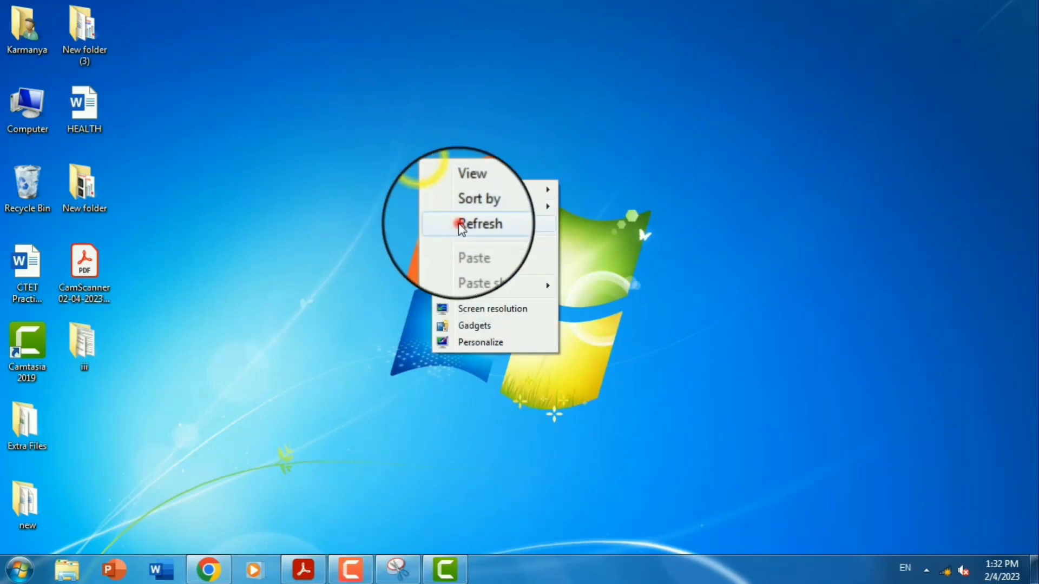
{"action": "left_click", "coordinate": [460, 223]}
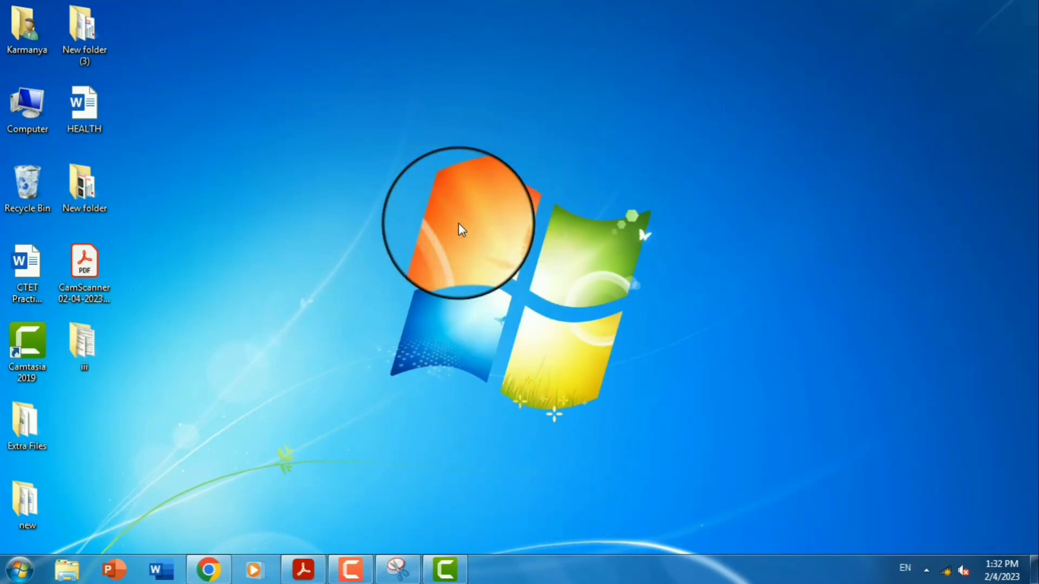